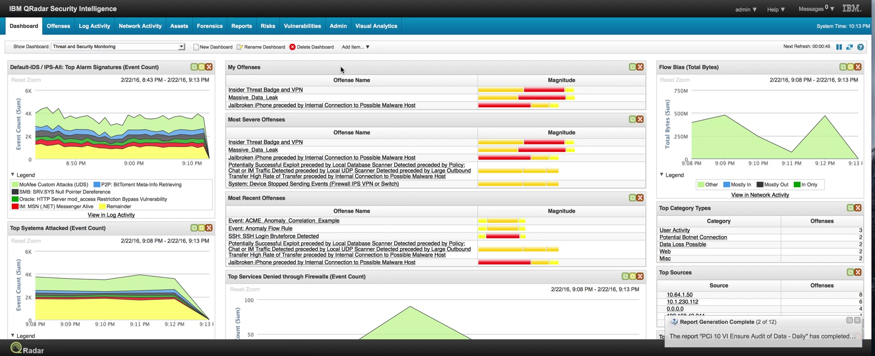
# Switch from the dashboard to the Admin tab of the QRadar console
pyautogui.click(337, 26)
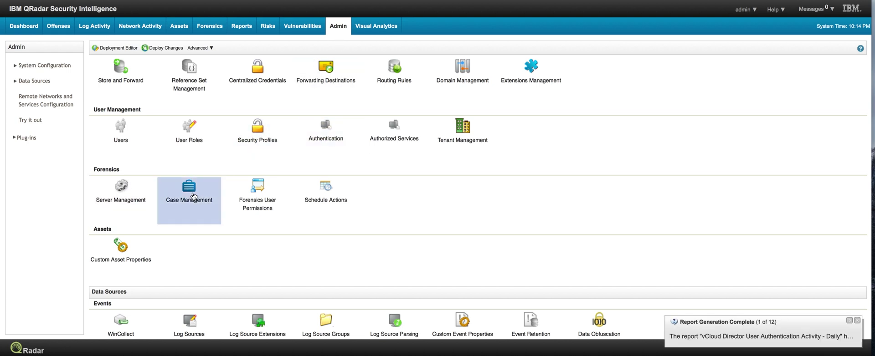
pyautogui.click(191, 194)
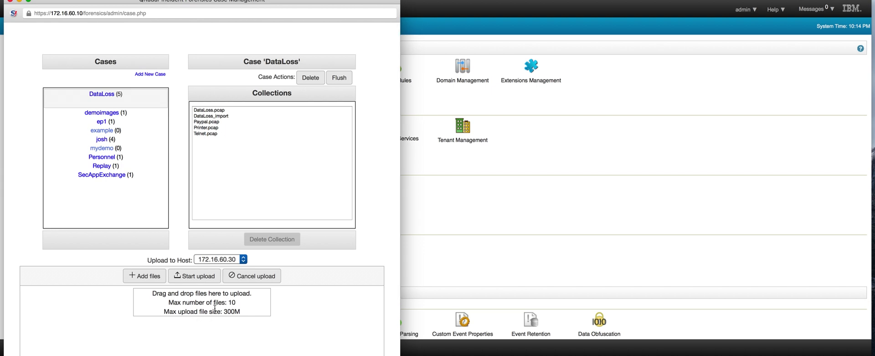
pyautogui.click(106, 140)
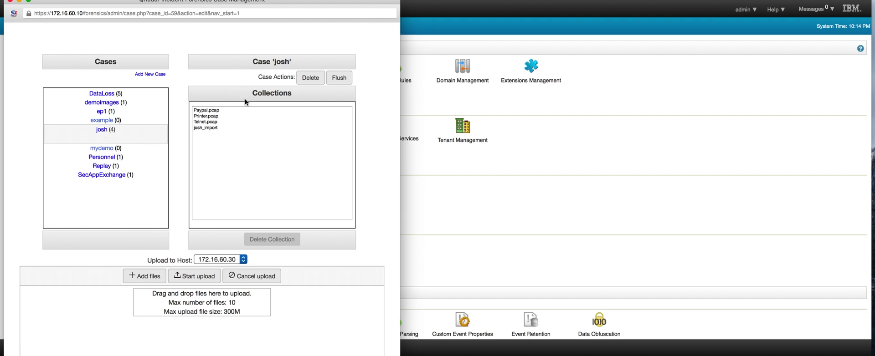
pyautogui.click(208, 129)
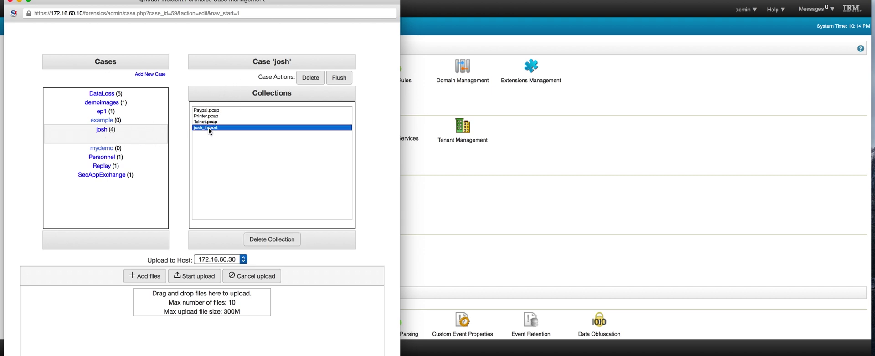
pyautogui.click(10, 1)
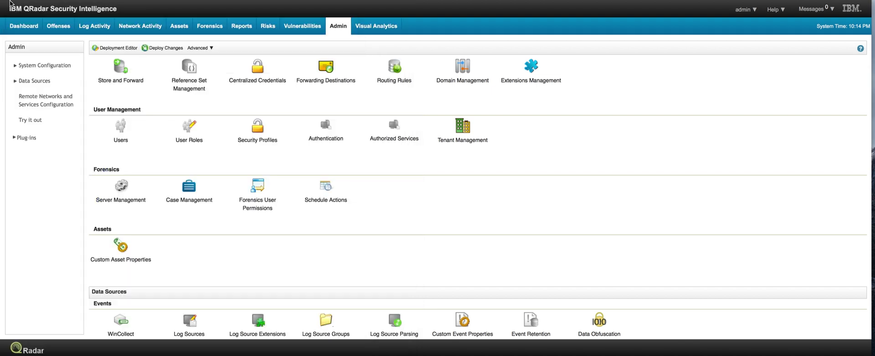
# In the Forensics tab, select all eight josh_import documents and run File Analysis on them
pyautogui.click(210, 28)
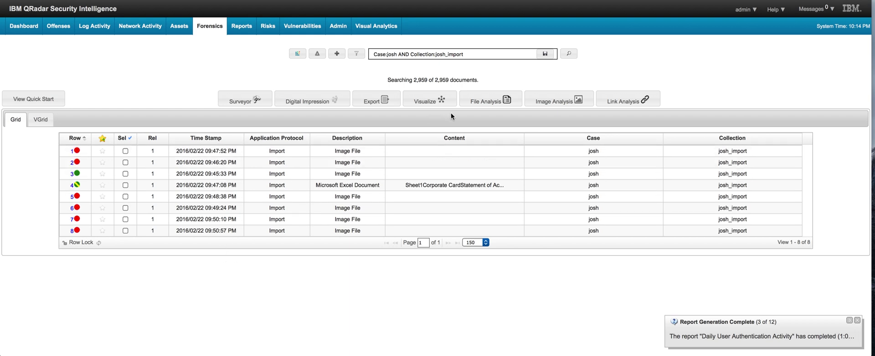
pyautogui.click(127, 138)
pyautogui.click(136, 168)
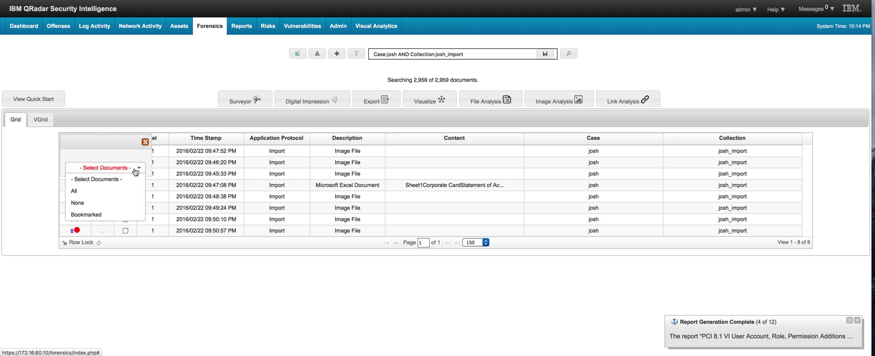
pyautogui.click(111, 190)
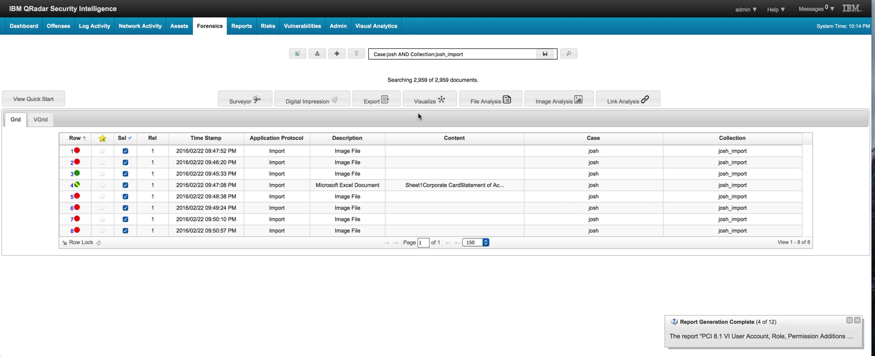
pyautogui.click(488, 99)
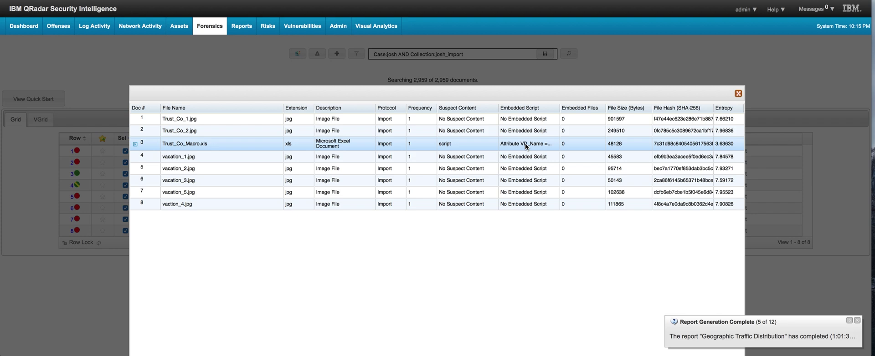
# Display the contents of Trust_Co_Macro.xls, then close the document view
pyautogui.rightClick(471, 147)
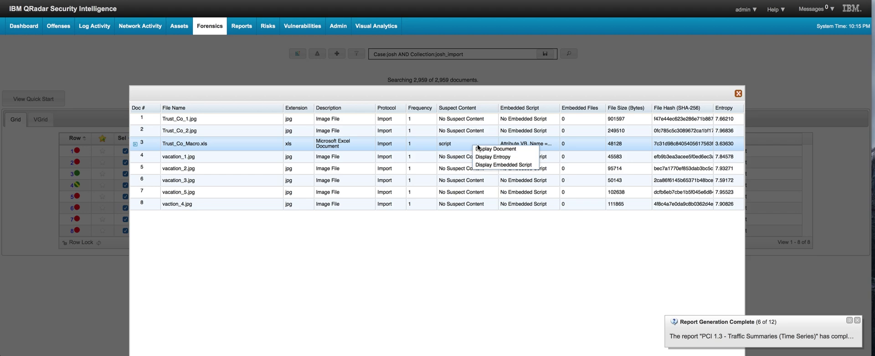
pyautogui.click(486, 150)
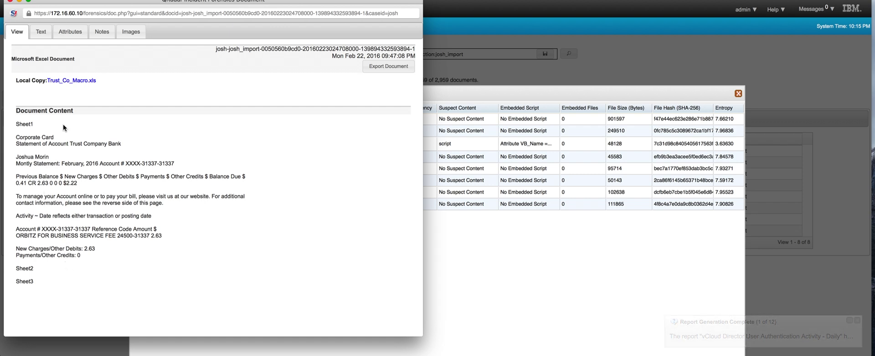
pyautogui.click(10, 1)
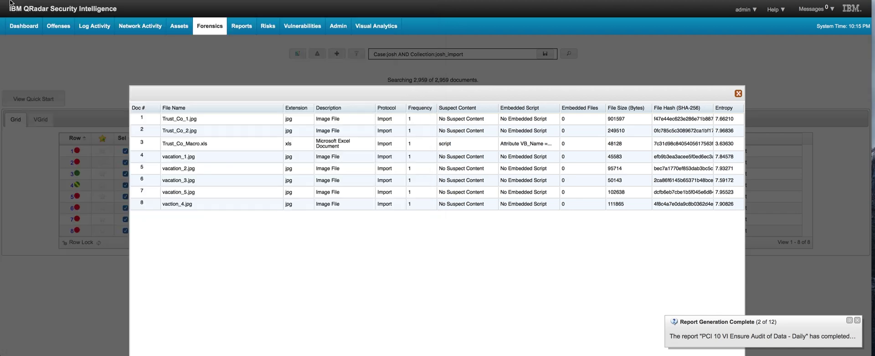
pyautogui.rightClick(445, 143)
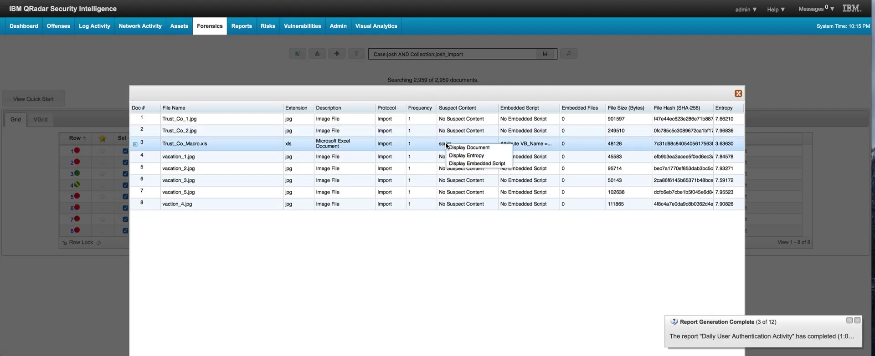
pyautogui.click(462, 164)
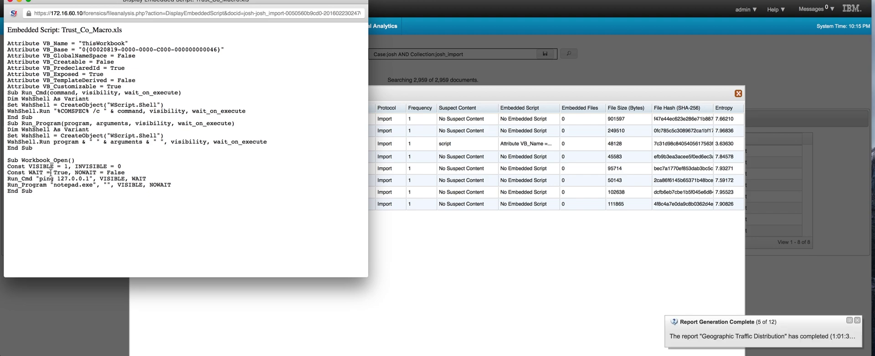
pyautogui.moveTo(40, 179); pyautogui.dragTo(89, 179)
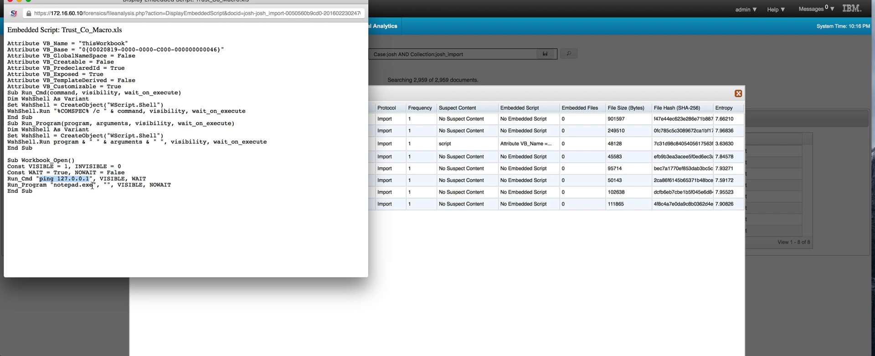
pyautogui.moveTo(92, 185); pyautogui.dragTo(53, 185)
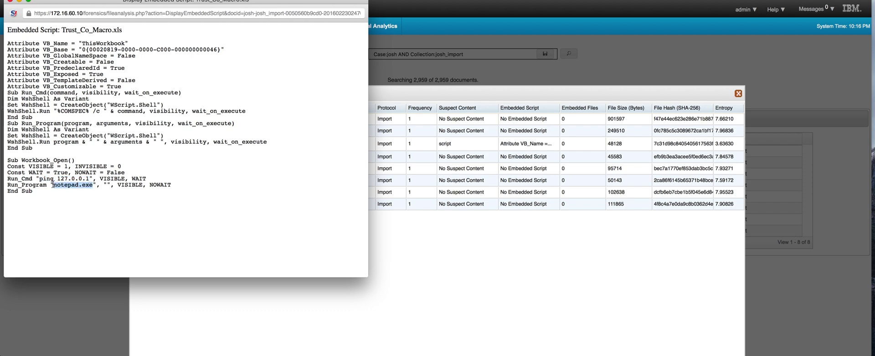
pyautogui.click(10, 2)
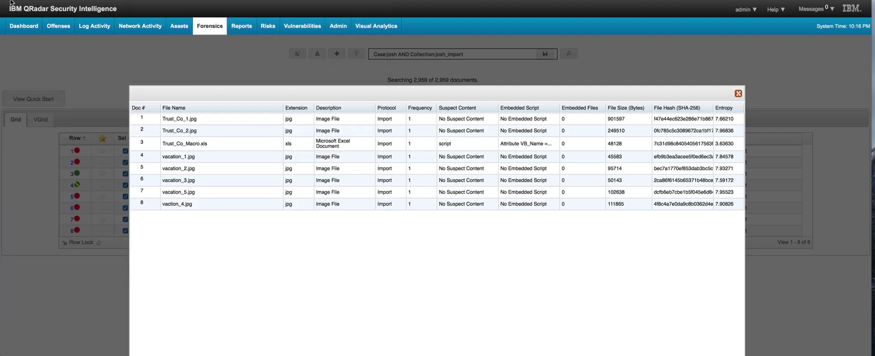
pyautogui.click(472, 148)
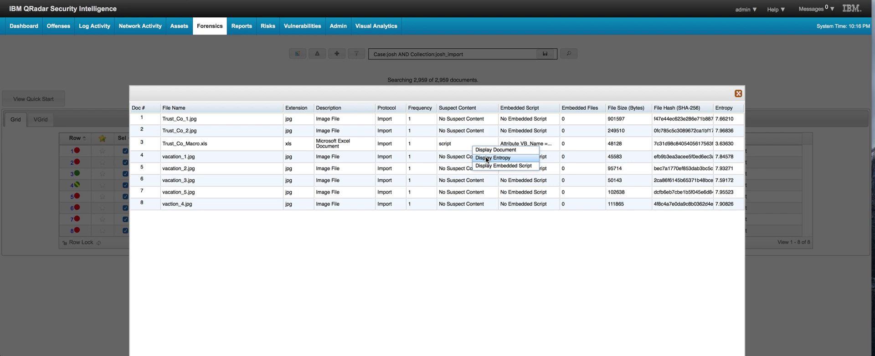
pyautogui.click(486, 158)
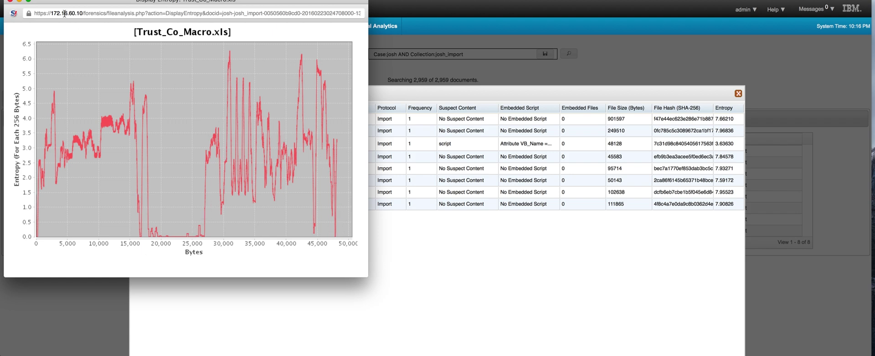
pyautogui.click(10, 4)
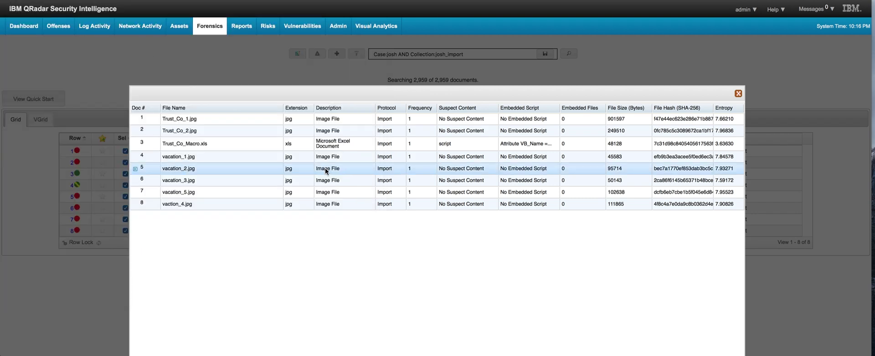
pyautogui.rightClick(332, 206)
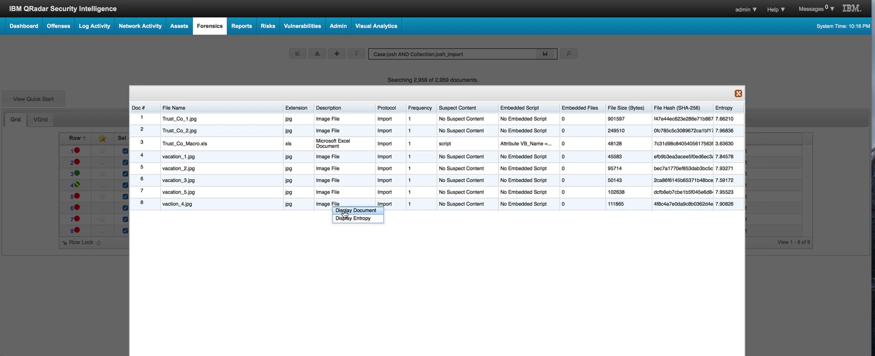
pyautogui.click(345, 219)
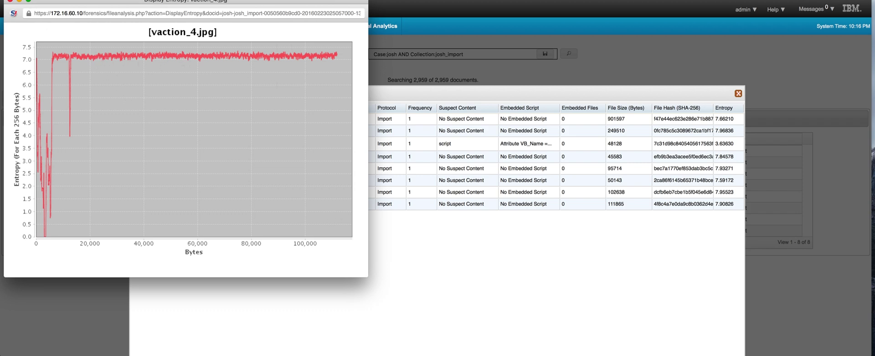
pyautogui.click(10, 0)
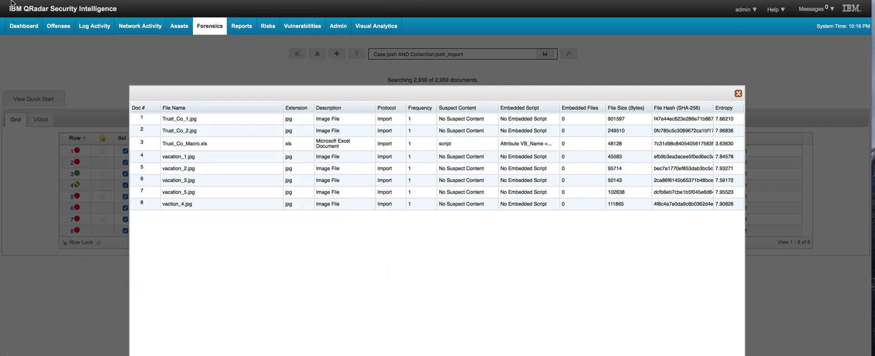
pyautogui.rightClick(322, 192)
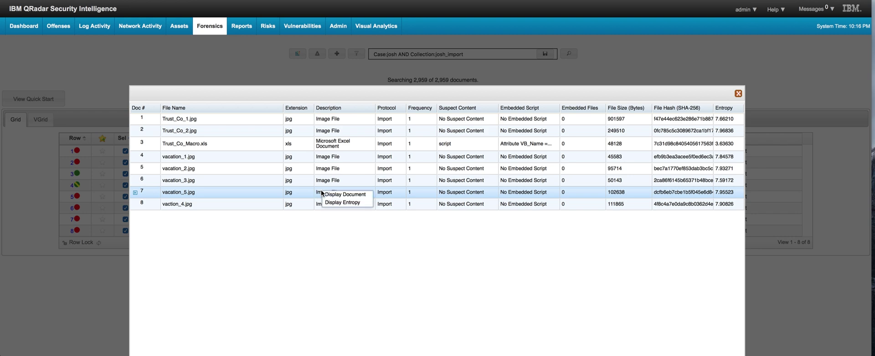
pyautogui.click(342, 203)
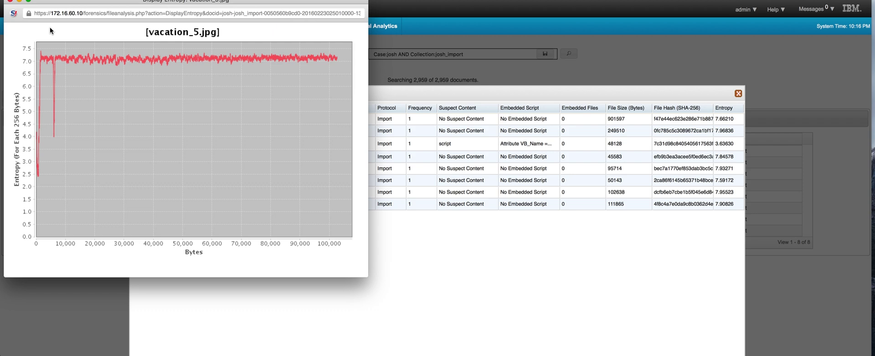
pyautogui.click(11, 2)
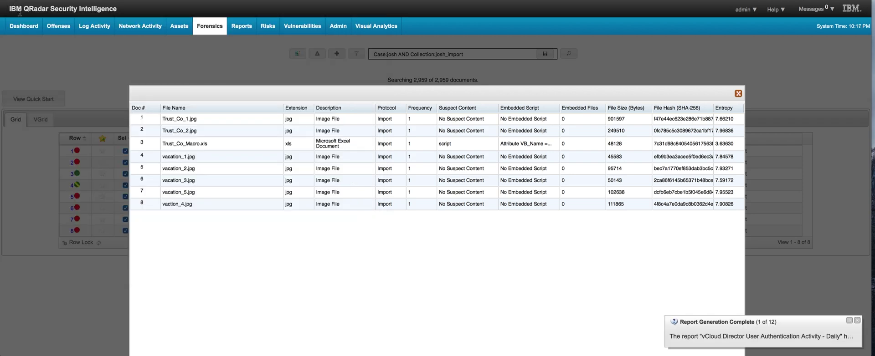
# Close the file analysis results, show image thumbnails, and open the bank building image's document record
pyautogui.click(738, 93)
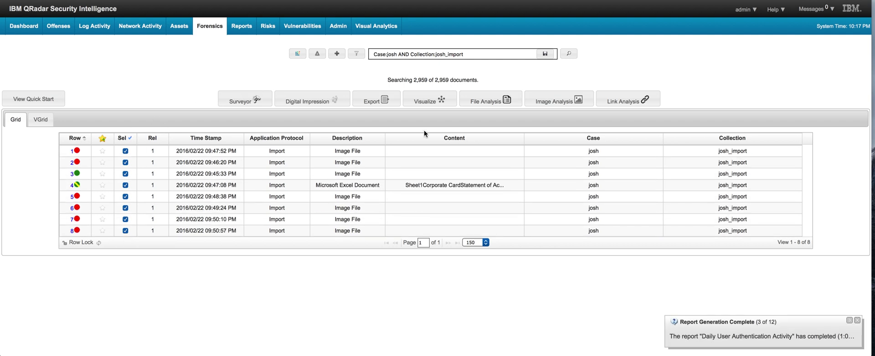
pyautogui.click(568, 102)
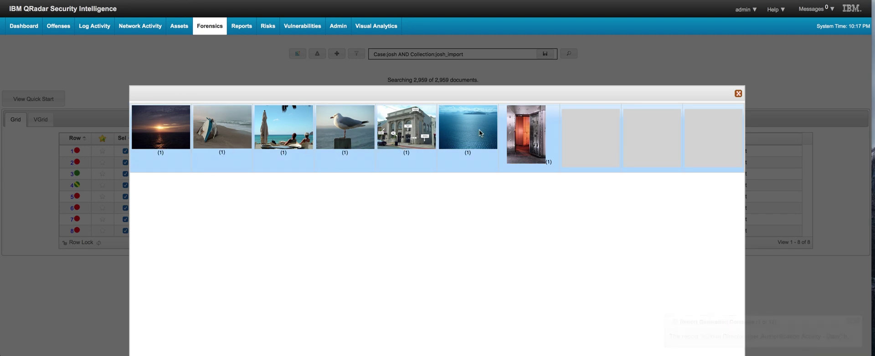
pyautogui.click(409, 132)
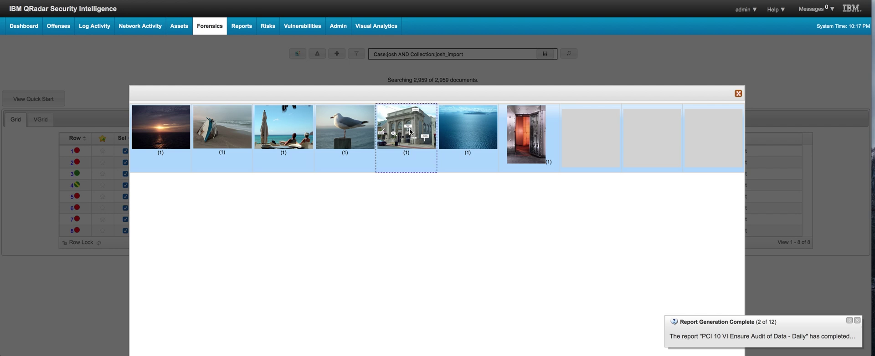
pyautogui.rightClick(409, 131)
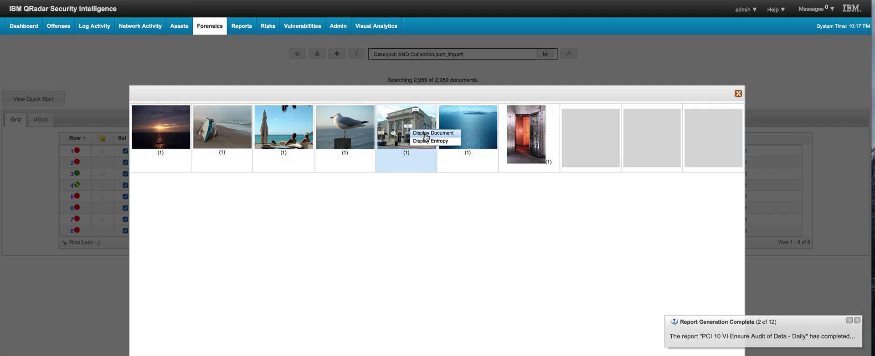
pyautogui.click(425, 133)
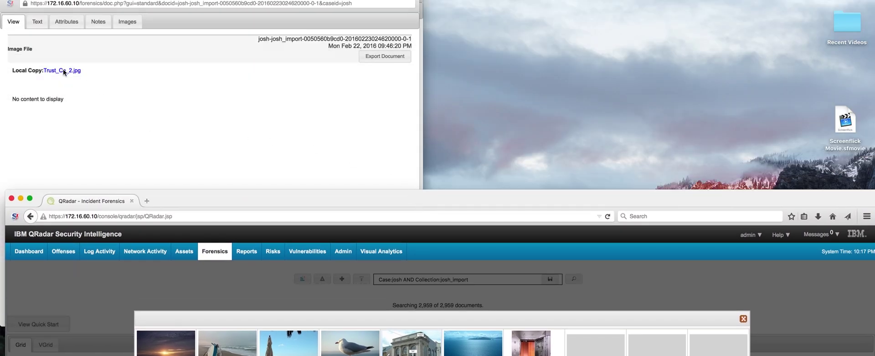
# Open the local copy, zoom the annotated bank photo, then close it and the vault photo
pyautogui.click(63, 70)
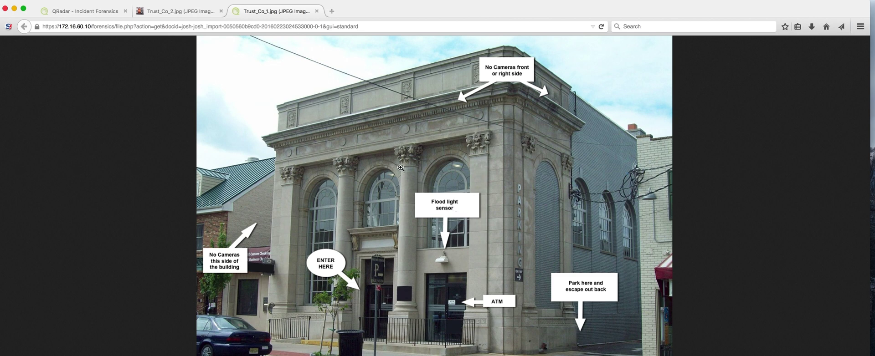
pyautogui.click(443, 209)
pyautogui.click(442, 209)
pyautogui.click(443, 209)
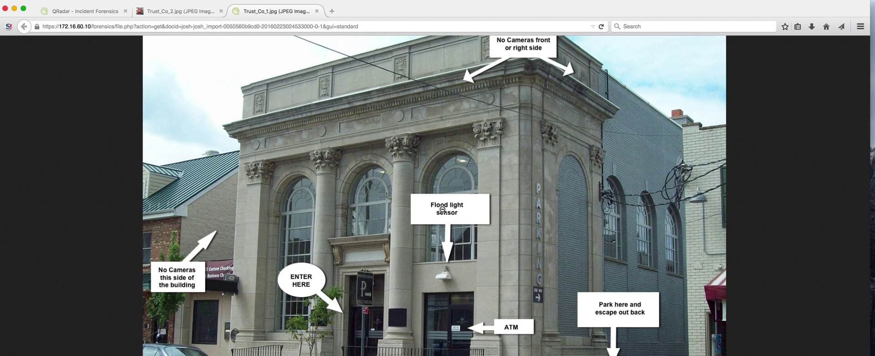
pyautogui.click(317, 11)
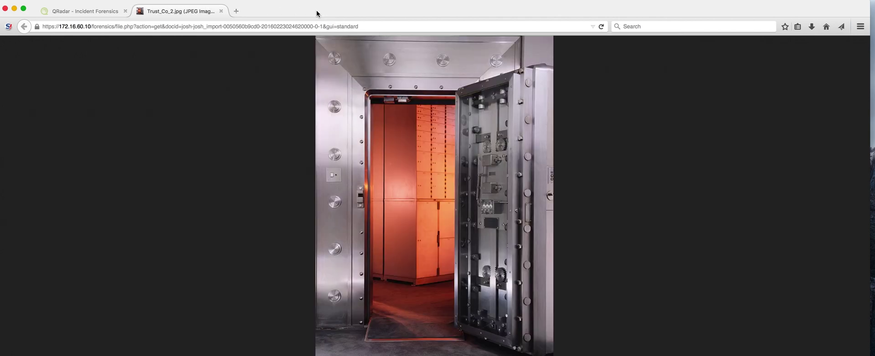
pyautogui.click(222, 11)
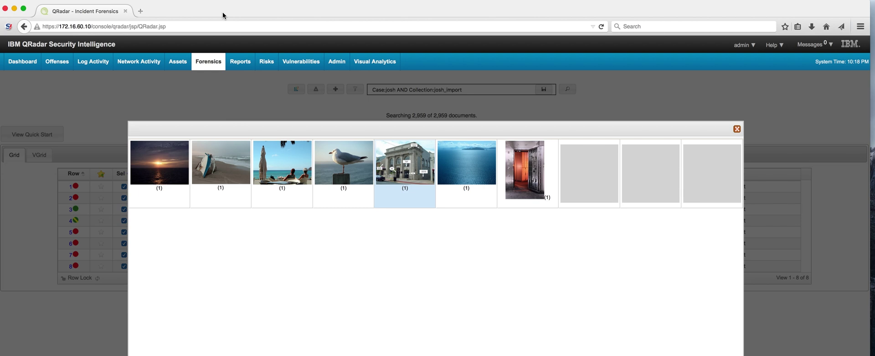
# Close the image gallery and replace the search query with 'facebook'
pyautogui.click(737, 129)
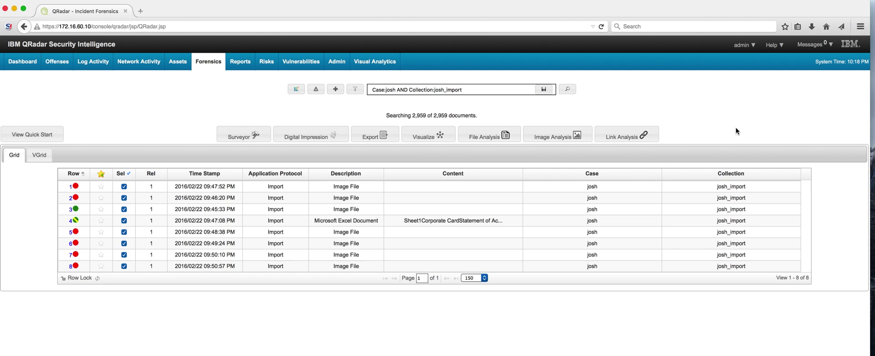
pyautogui.tripleClick(469, 89)
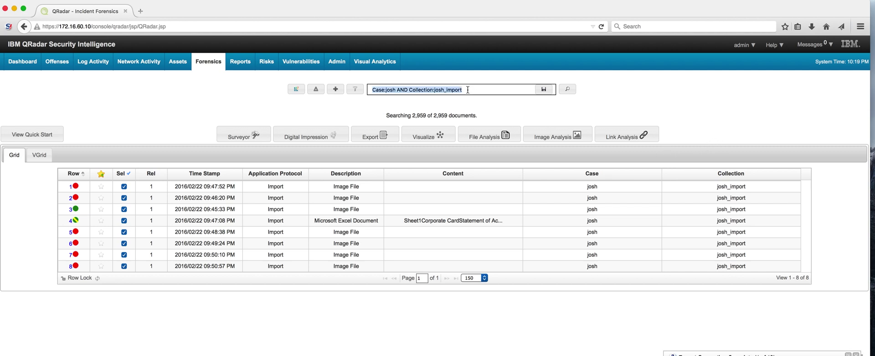
pyautogui.click(468, 90)
pyautogui.moveTo(468, 89); pyautogui.dragTo(348, 86)
pyautogui.write('facebook')
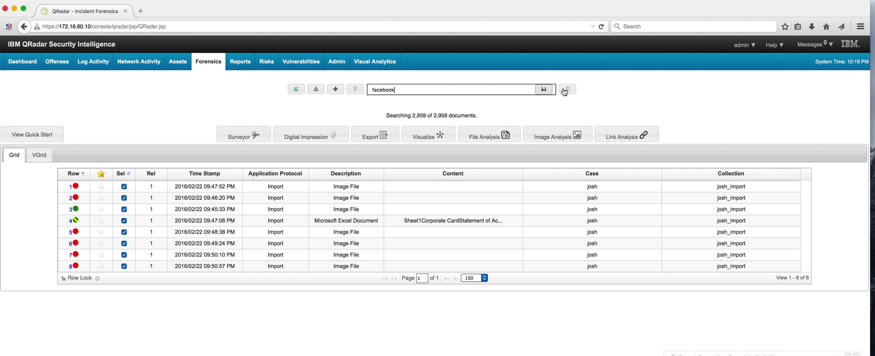
pyautogui.click(568, 90)
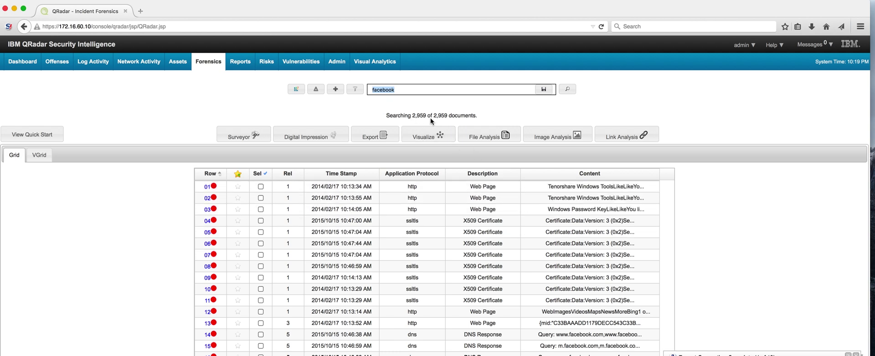
# Select all documents in the facebook search results
pyautogui.click(265, 173)
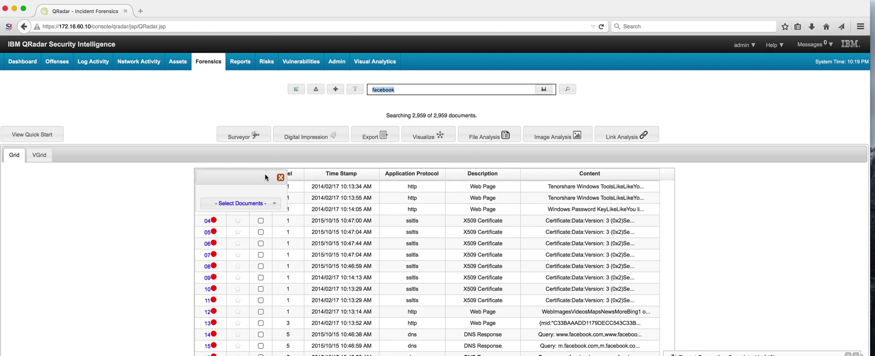
pyautogui.click(264, 205)
pyautogui.click(229, 227)
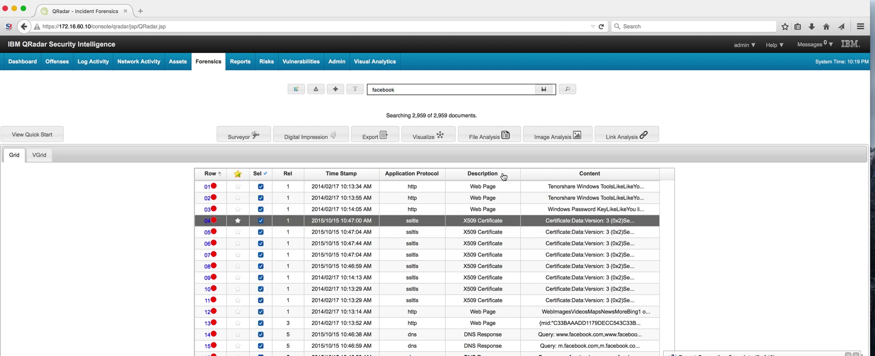
# Run Link Analysis and display the bing.com search node's document
pyautogui.click(636, 138)
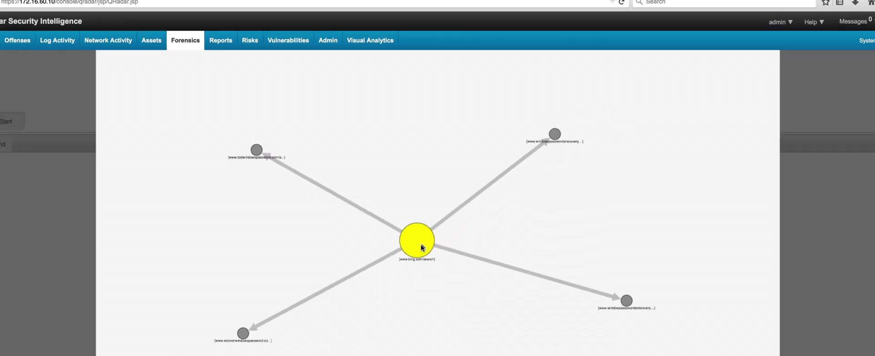
pyautogui.rightClick(420, 244)
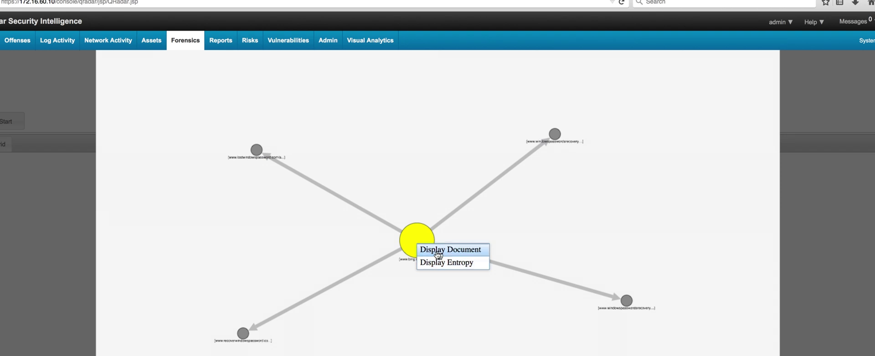
pyautogui.click(438, 251)
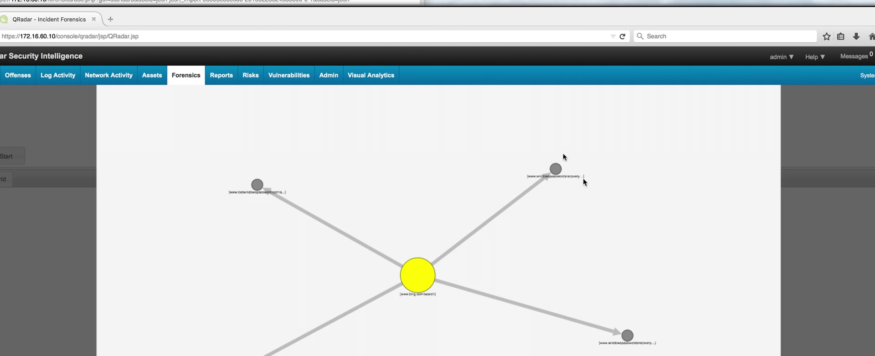
pyautogui.click(555, 169)
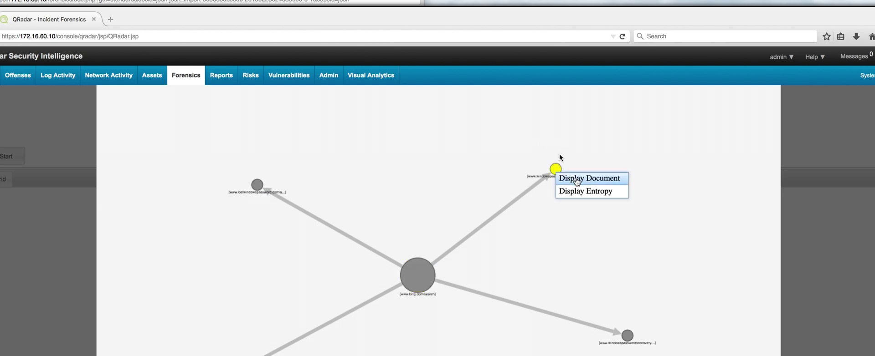
pyautogui.click(577, 178)
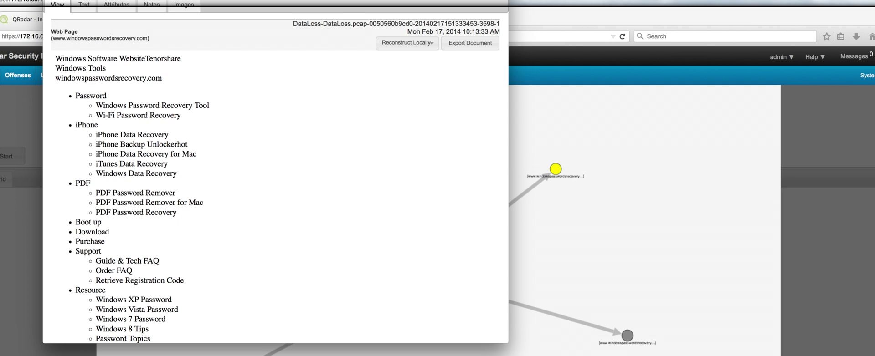
pyautogui.press('super+w')
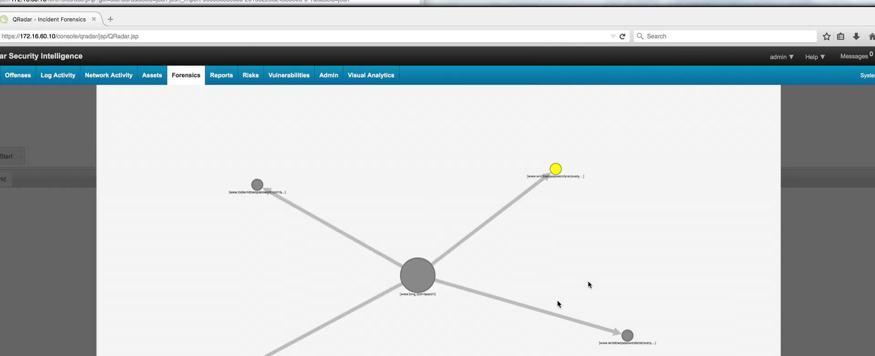
pyautogui.click(627, 337)
pyautogui.rightClick(627, 340)
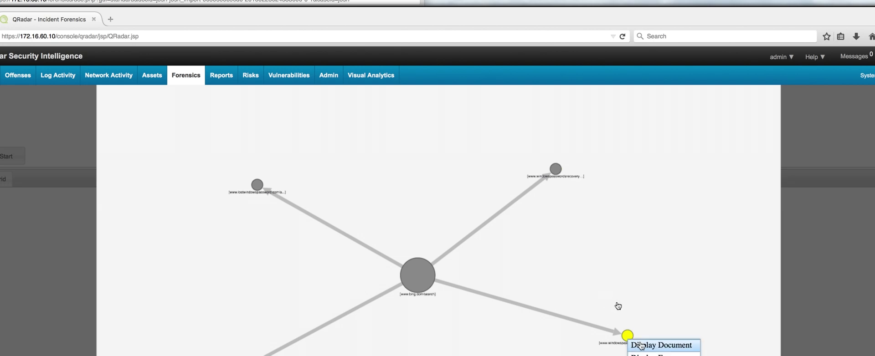
pyautogui.click(640, 345)
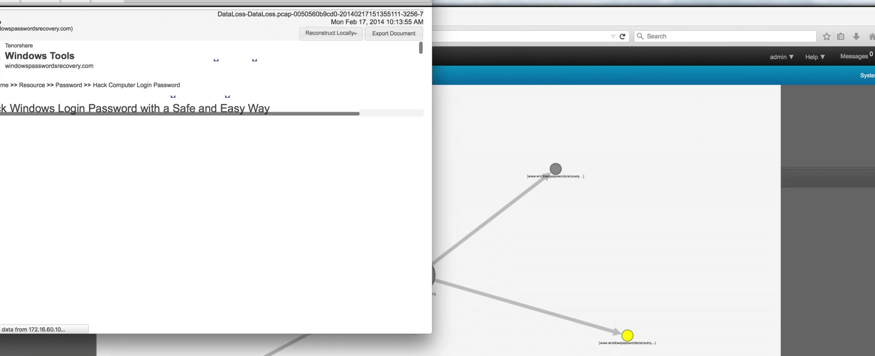
pyautogui.moveTo(268, 1); pyautogui.dragTo(349, 17)
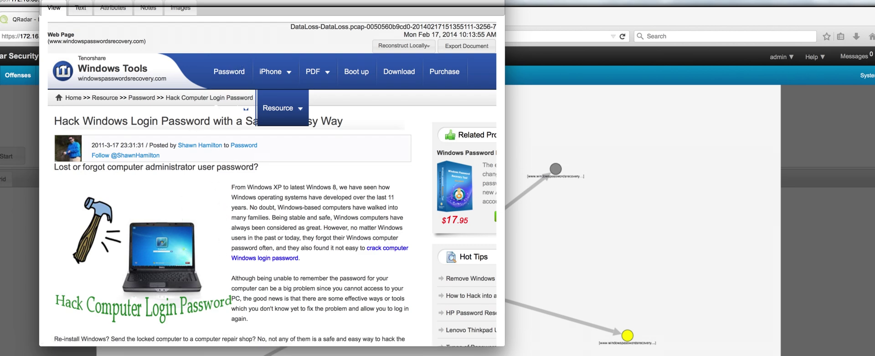
pyautogui.press('super+w')
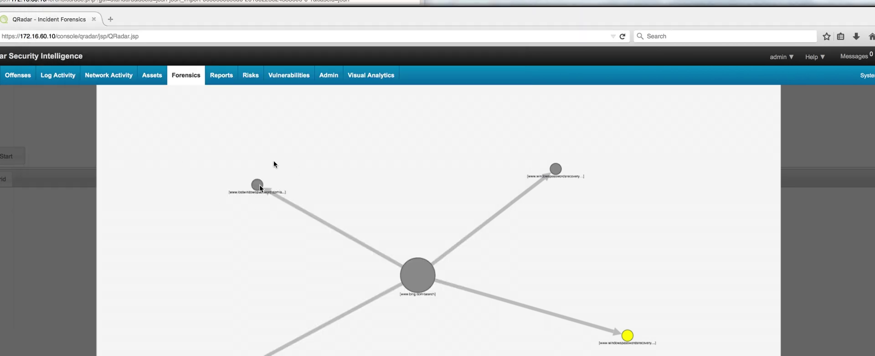
pyautogui.click(255, 186)
pyautogui.rightClick(255, 188)
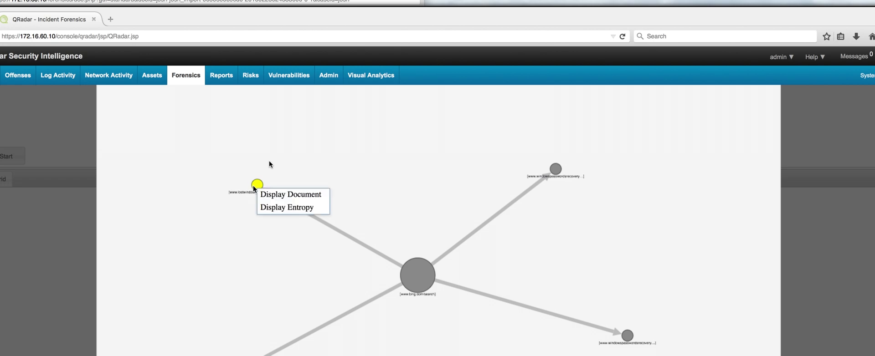
pyautogui.click(270, 195)
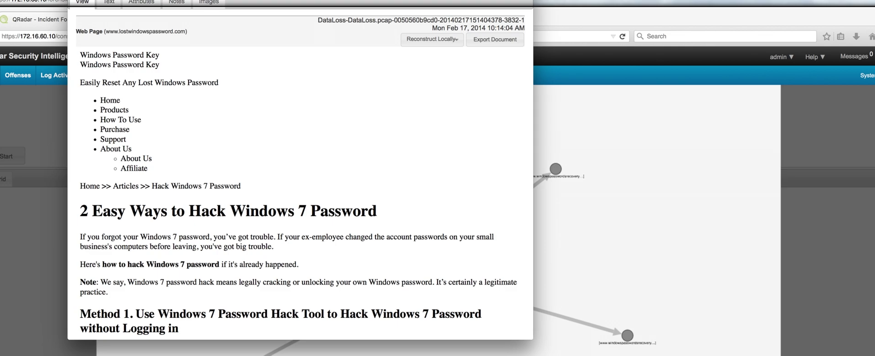
pyautogui.scroll(-10, 275, 147)
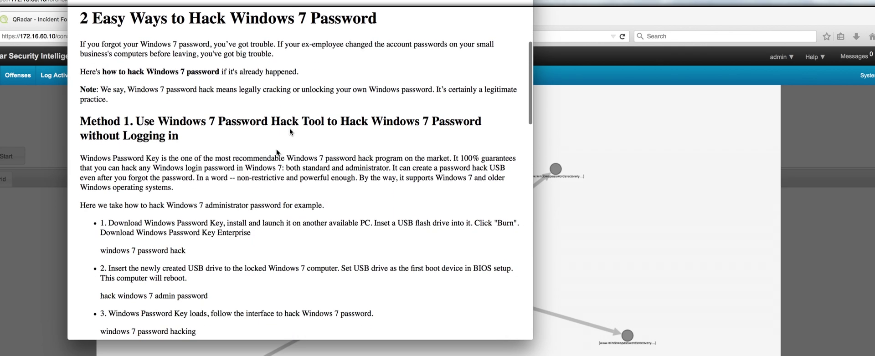
pyautogui.scroll(-10, 276, 150)
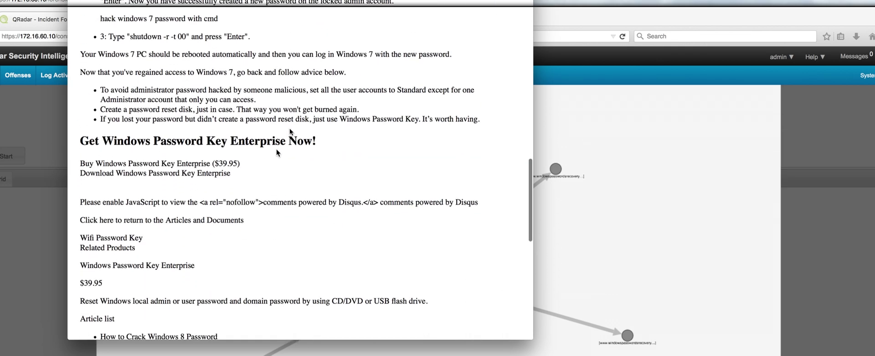
pyautogui.scroll(10, 276, 149)
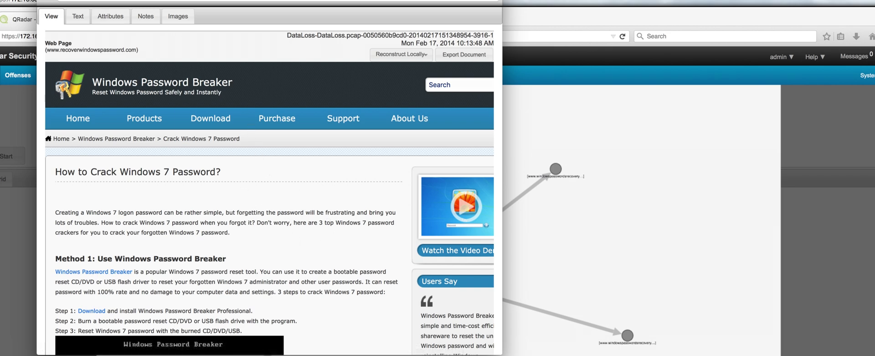
pyautogui.press('super+w')
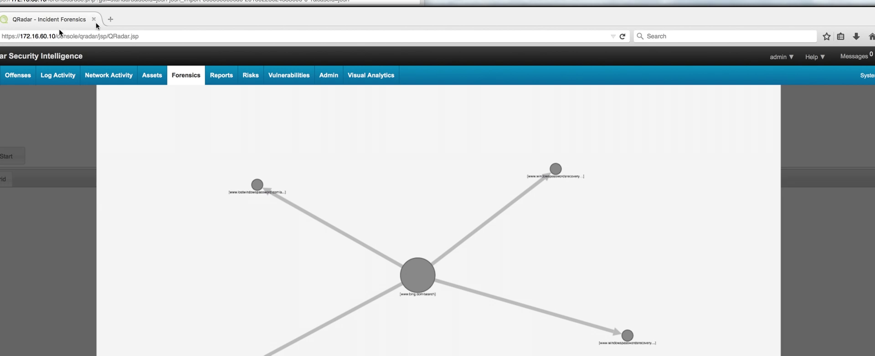